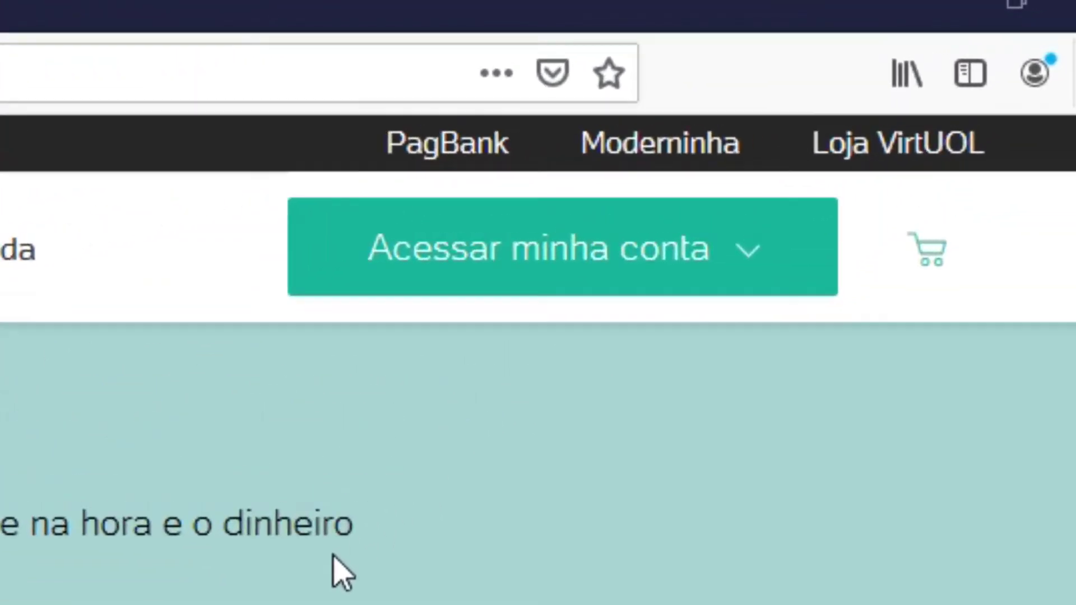
Step: Choose 'Criar conta' from the 'Acessar minha conta' menu to reach the sign-up page
{"action": "left_click", "coordinate": [459, 270]}
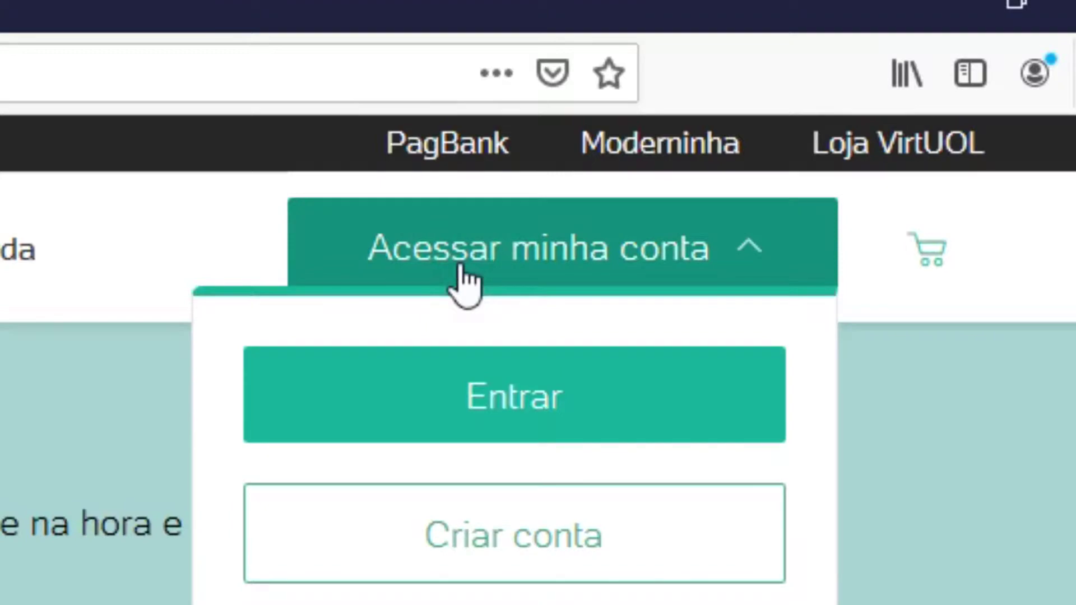
{"action": "left_click", "coordinate": [527, 566]}
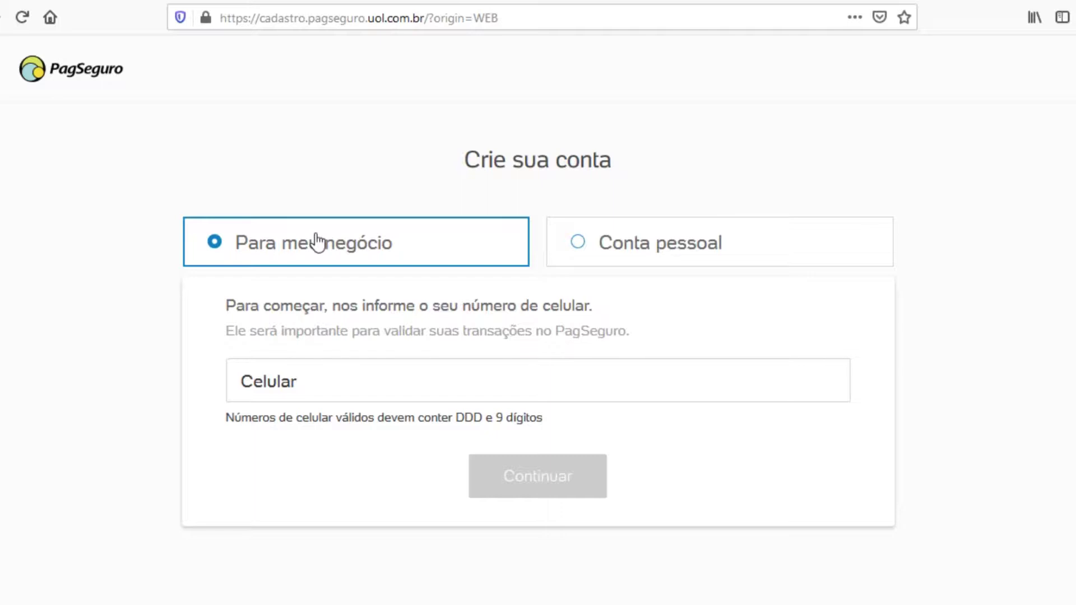
Step: Select 'Conta pessoal', enter the mobile number in Celular, and continue
{"action": "left_click", "coordinate": [581, 242]}
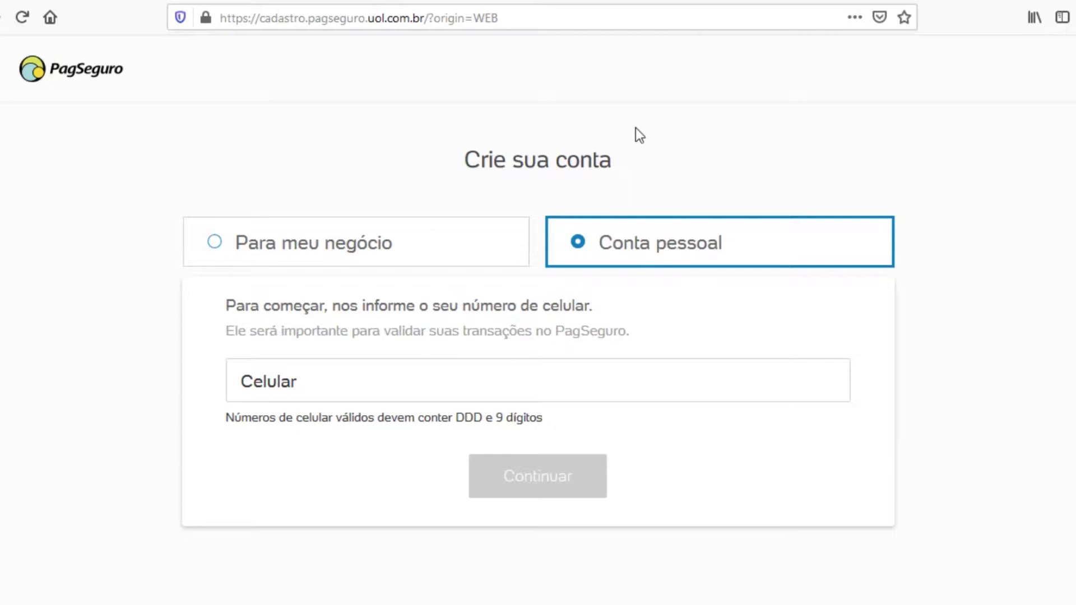
{"action": "left_click", "coordinate": [366, 385]}
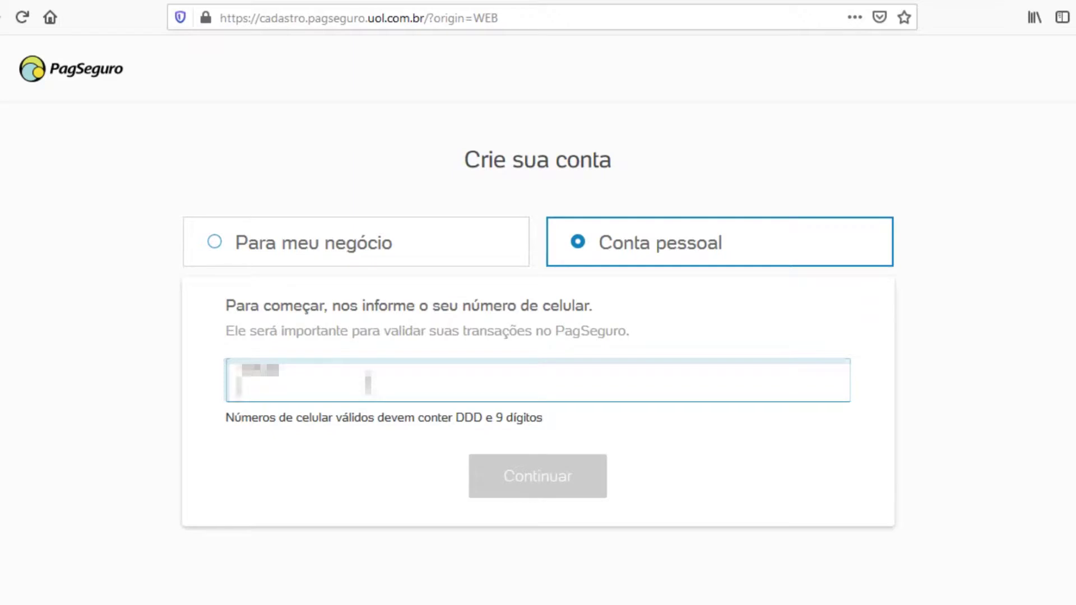
{"action": "type", "text": "19"}
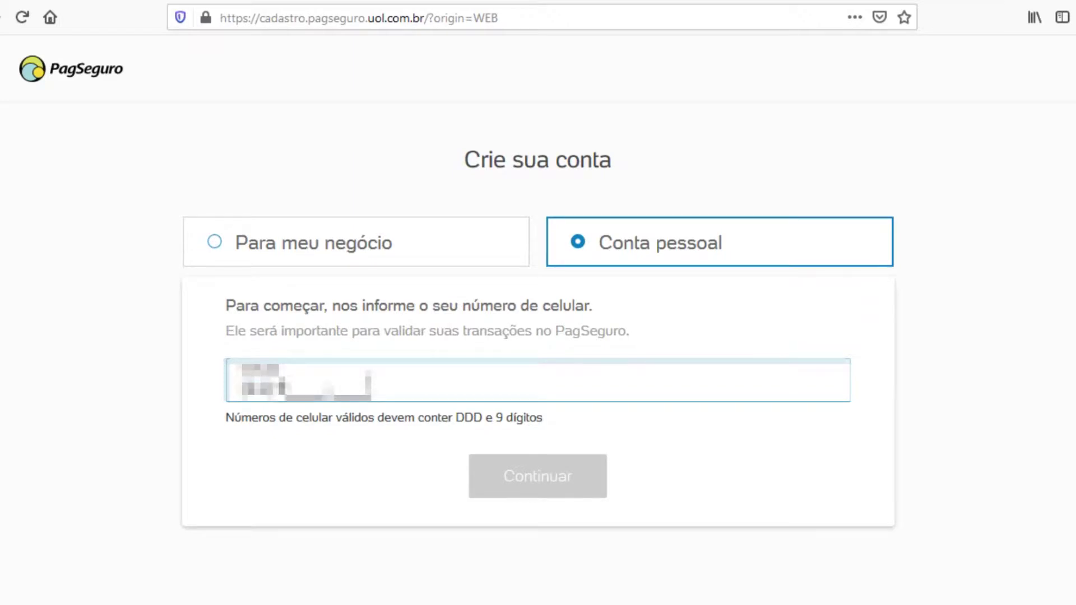
{"action": "type", "text": "9999"}
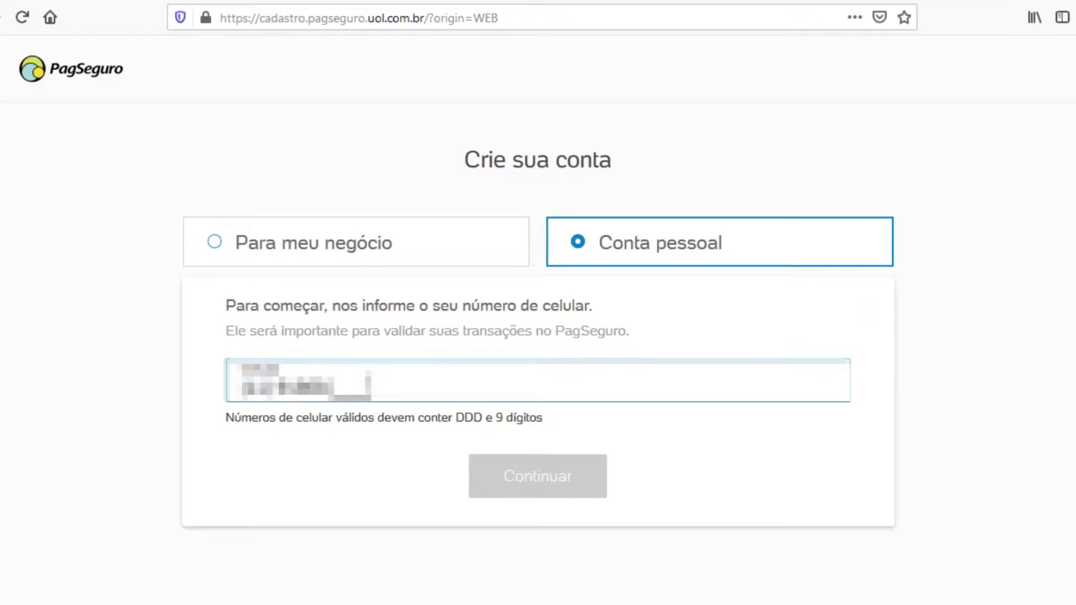
{"action": "type", "text": "99999"}
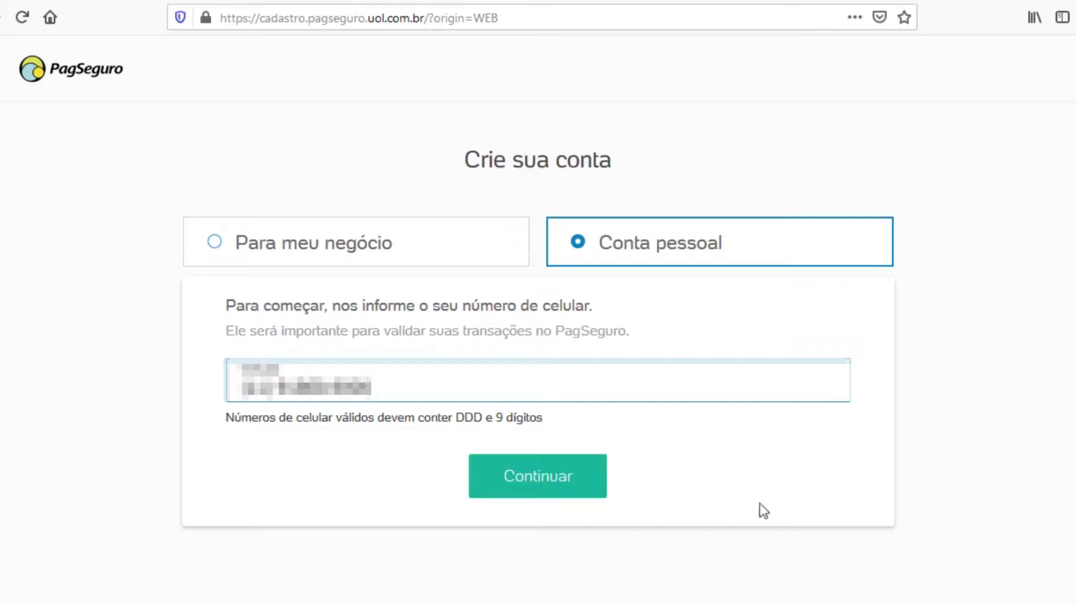
{"action": "left_click", "coordinate": [555, 479]}
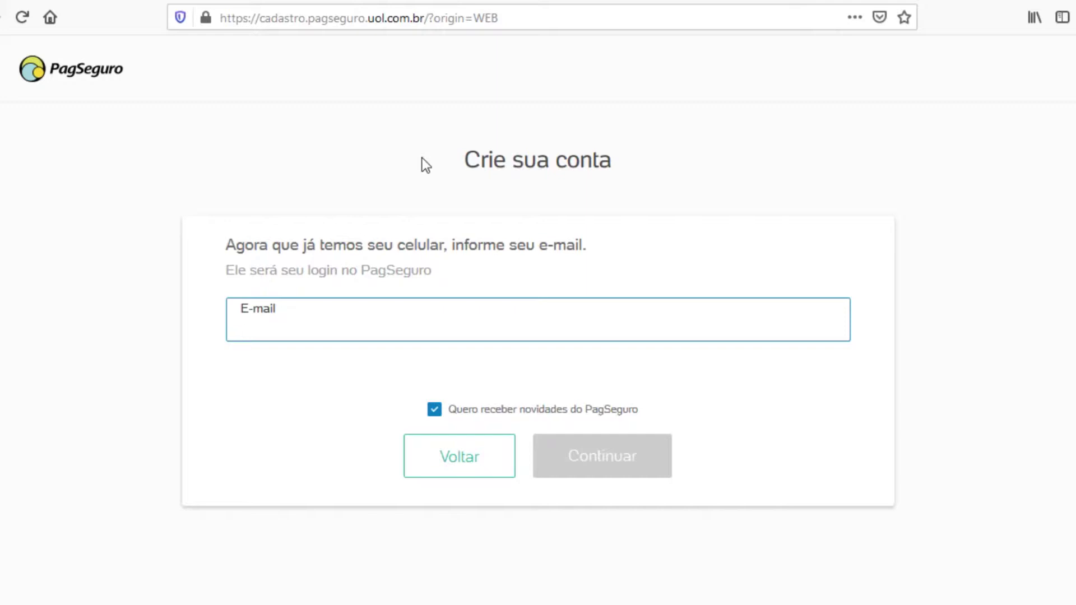
Step: Enter the login e-mail address in the E-mail field and submit it
{"action": "type", "text": "unreadable"}
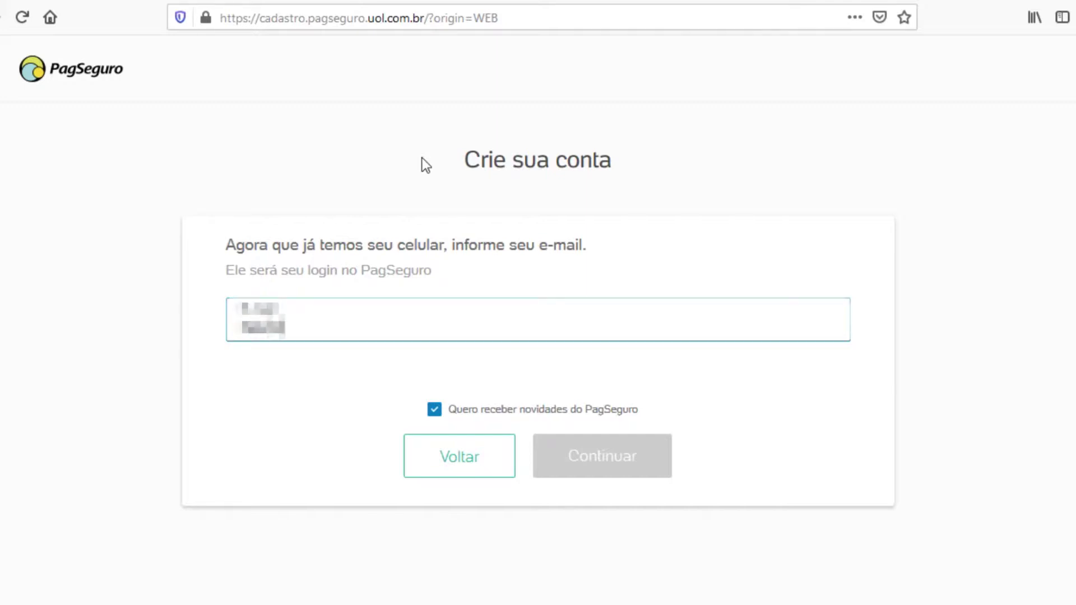
{"action": "type", "text": "unreadable"}
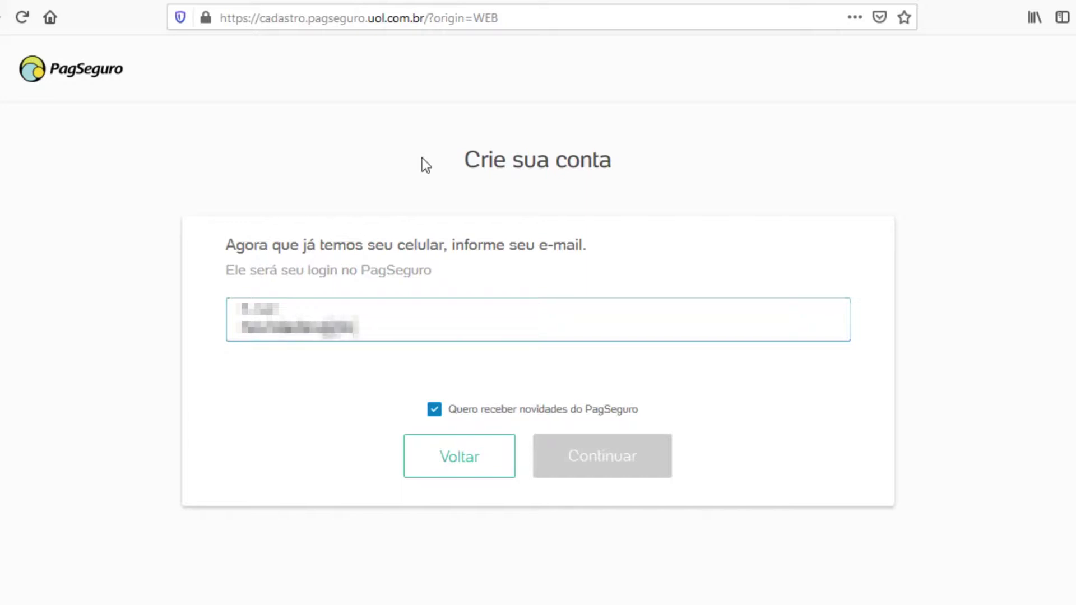
{"action": "type", "text": "unreadable"}
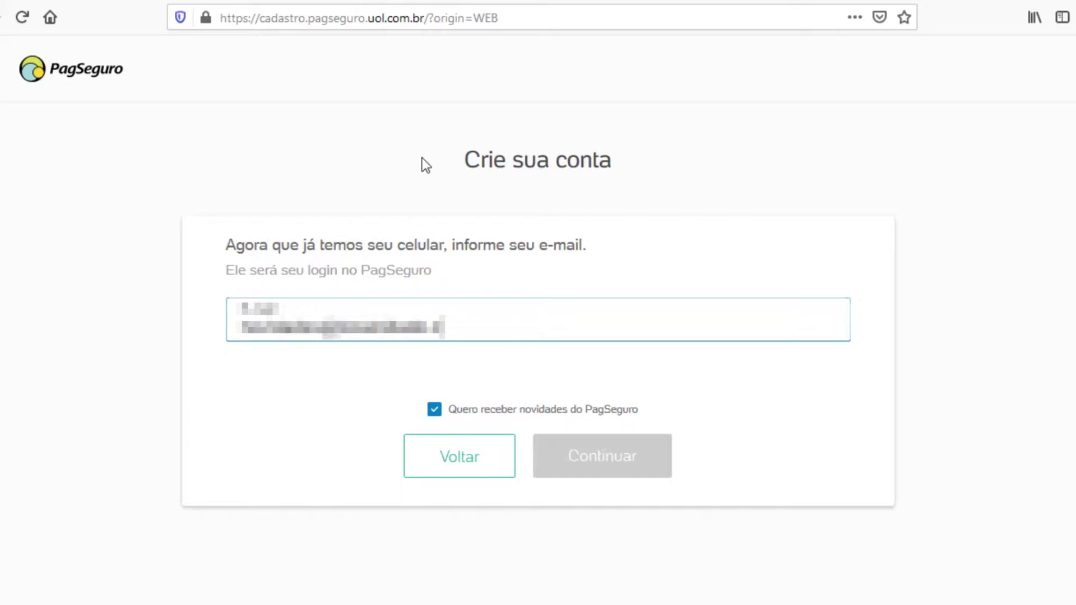
{"action": "key", "text": "Return"}
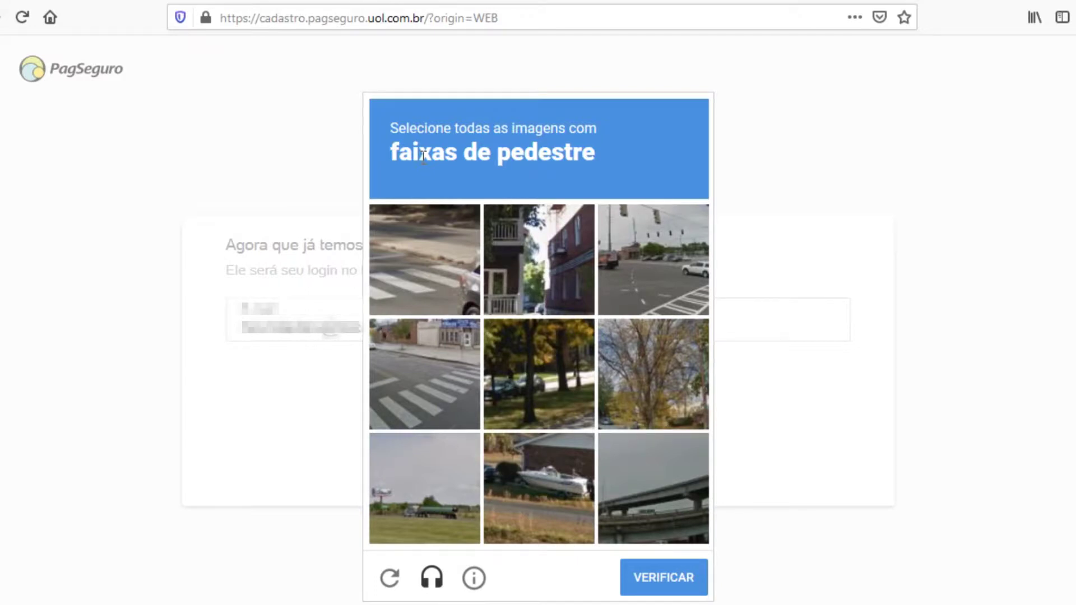
Step: Select the three crosswalk tiles and verify, then continue past the e-mail step
{"action": "left_click", "coordinate": [422, 277]}
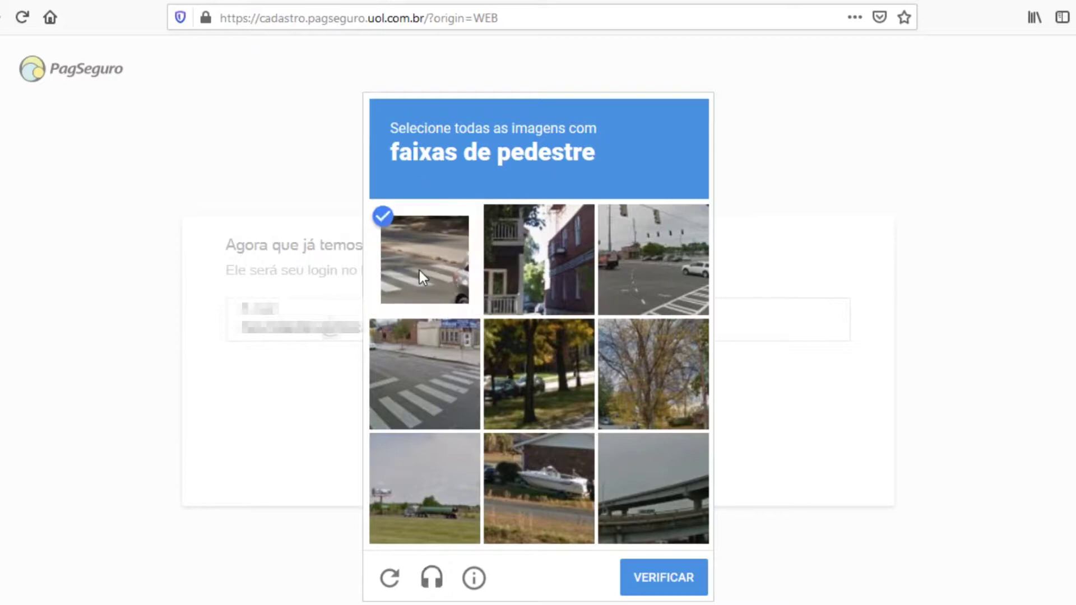
{"action": "left_click", "coordinate": [668, 250]}
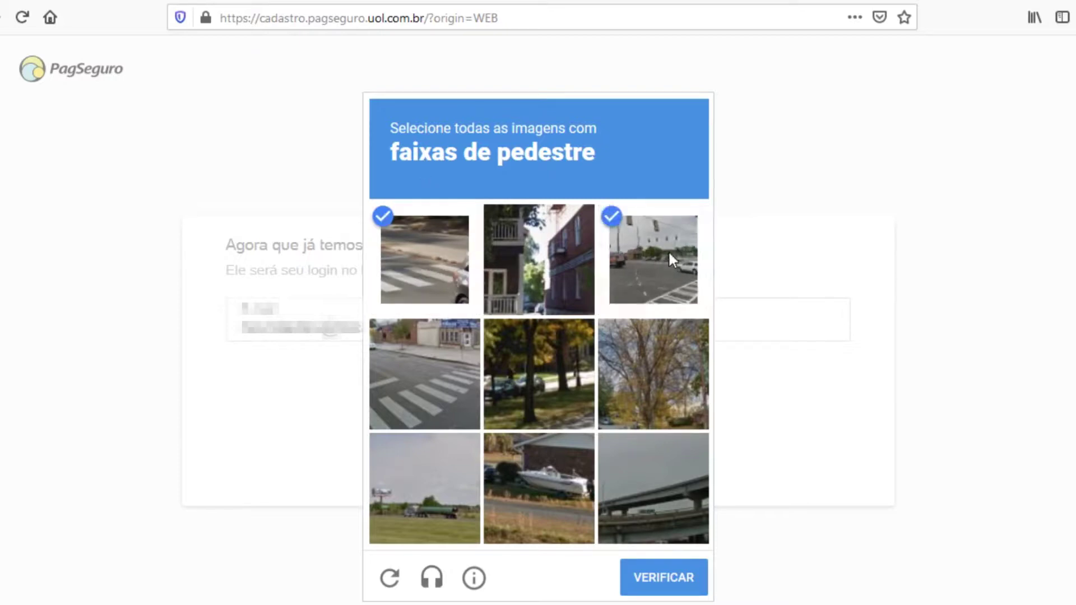
{"action": "left_click", "coordinate": [444, 392]}
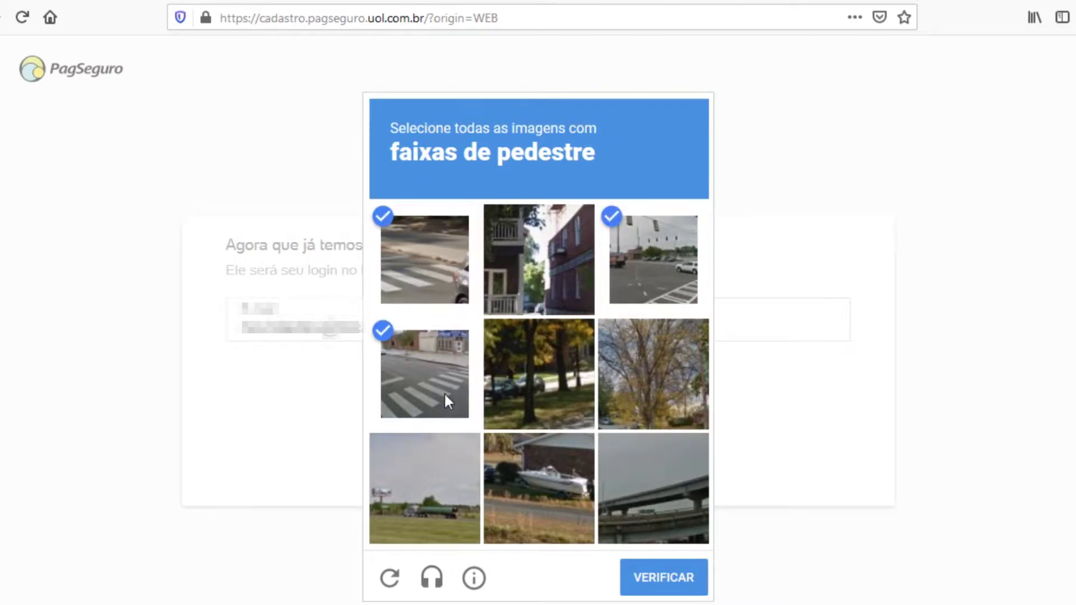
{"action": "left_click", "coordinate": [650, 583]}
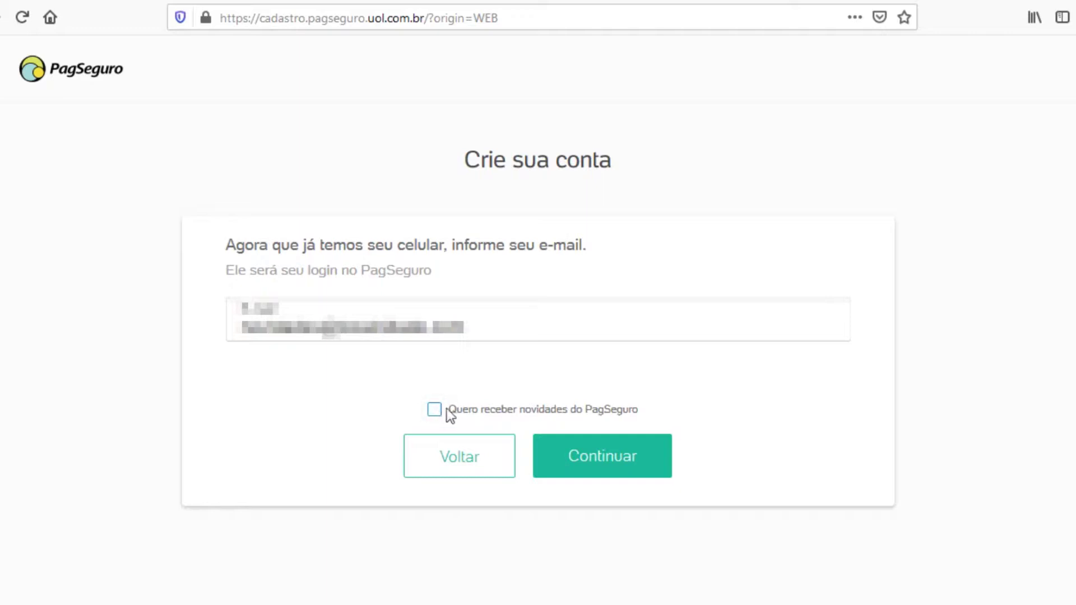
{"action": "left_click", "coordinate": [617, 464]}
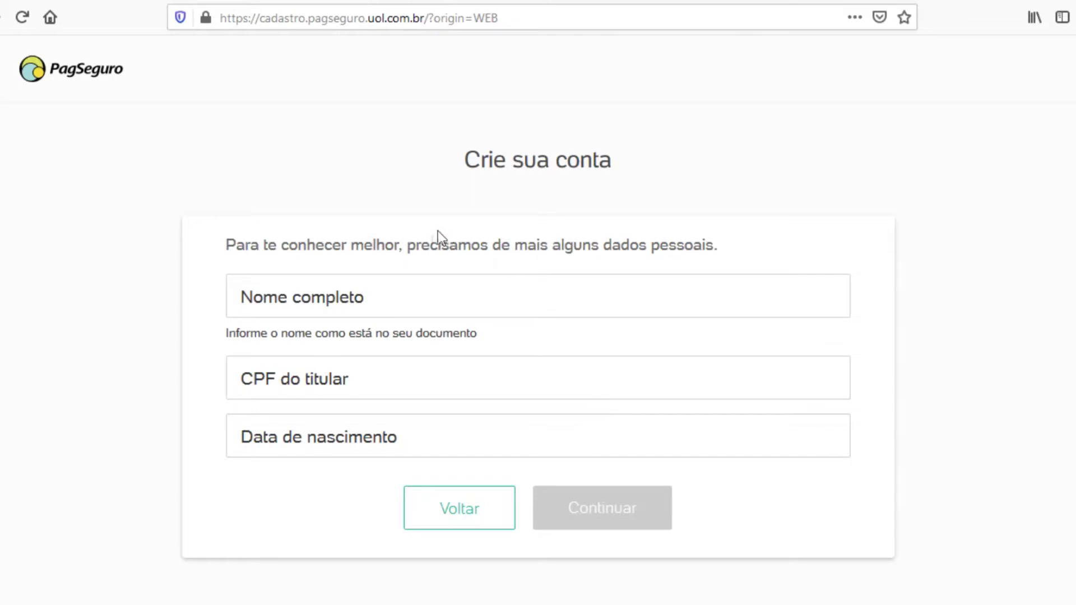
Step: Fill in the user's full name, CPF and birth date, then continue
{"action": "left_click", "coordinate": [423, 295]}
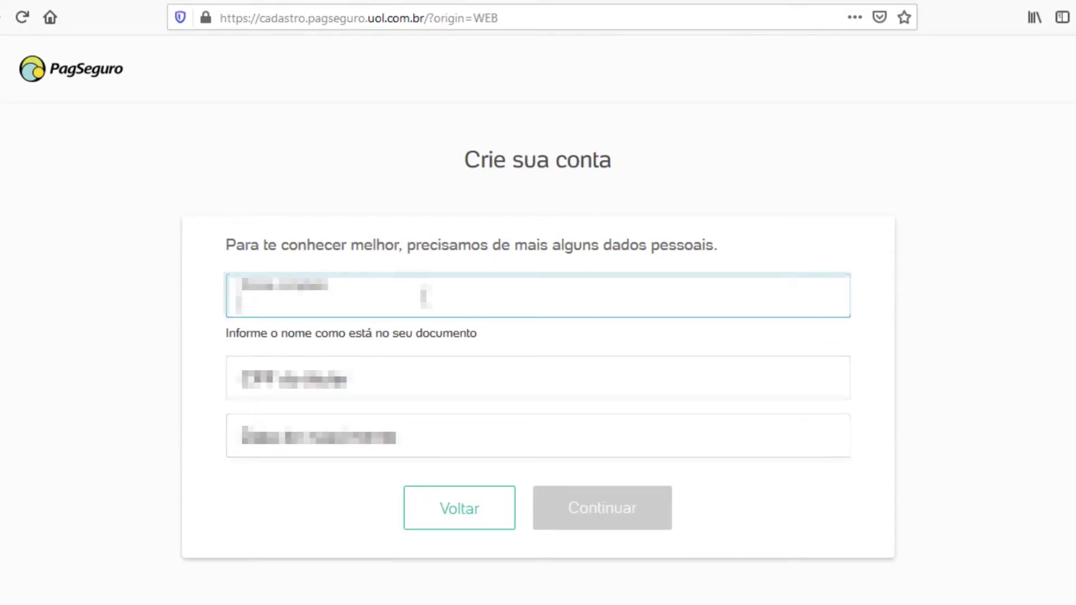
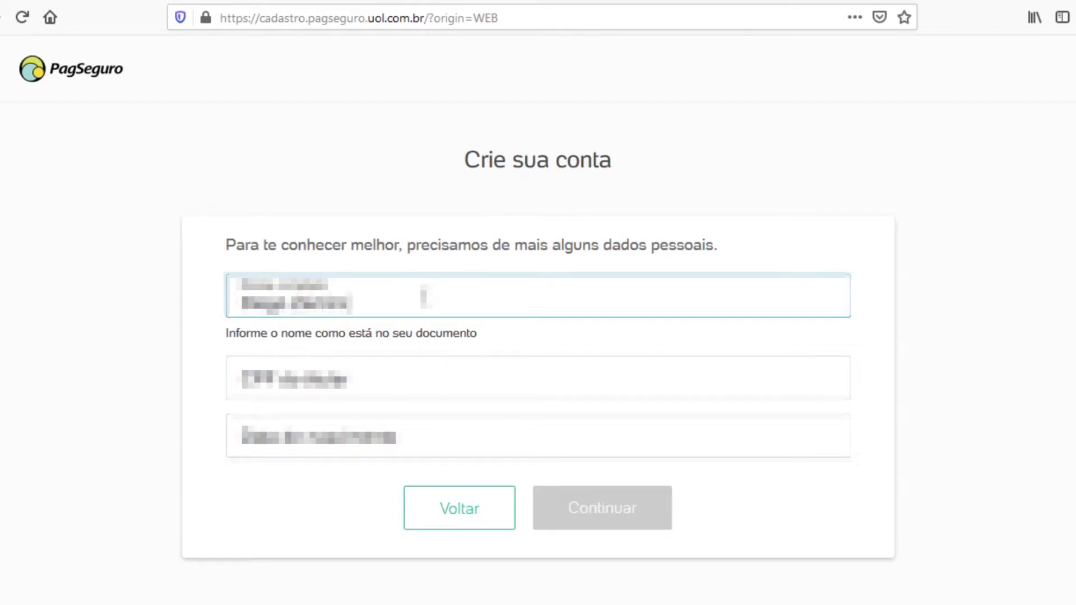
{"action": "left_click", "coordinate": [457, 379]}
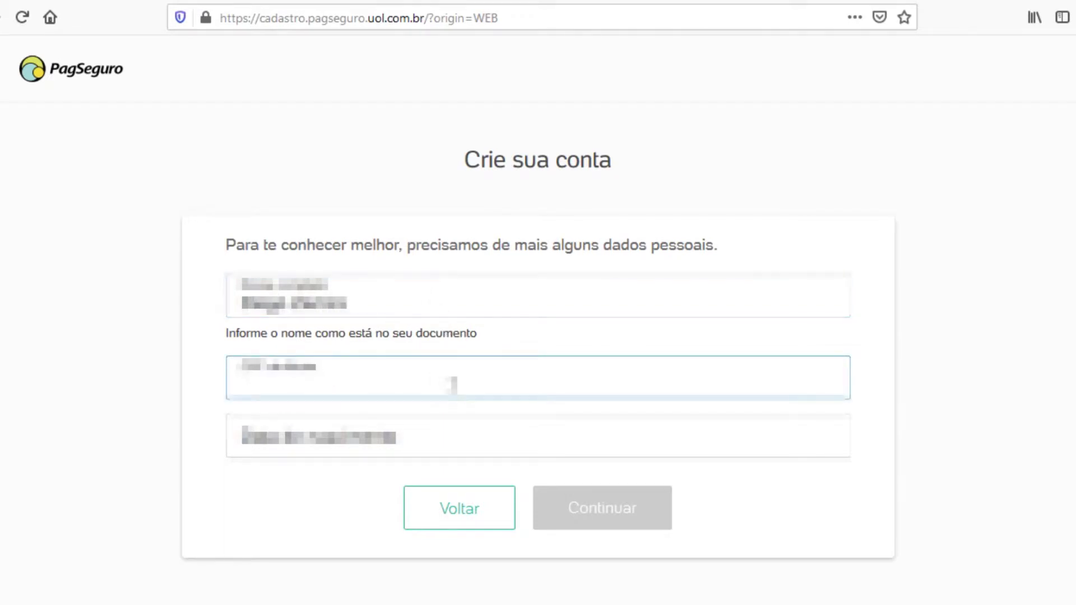
{"action": "key", "text": "ctrl+v"}
{"action": "type", "text": "1234567"}
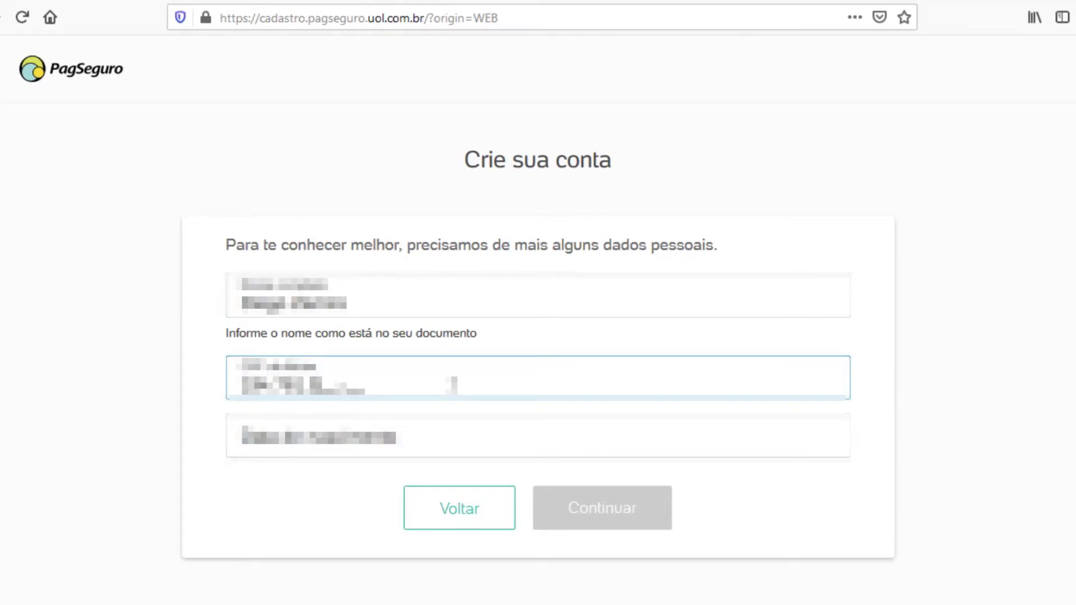
{"action": "type", "text": "89"}
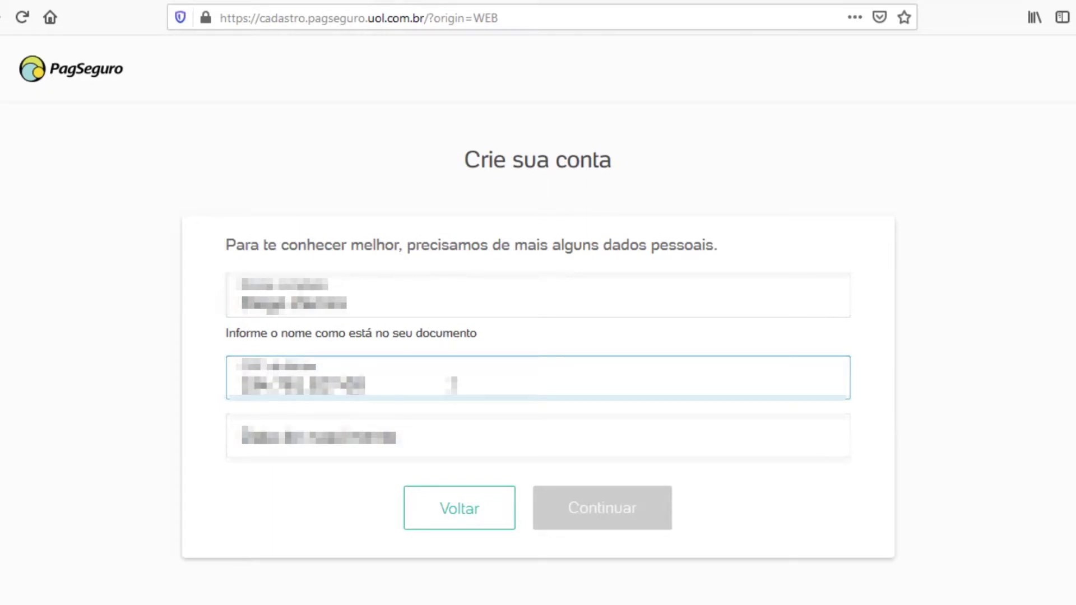
{"action": "left_click", "coordinate": [425, 433]}
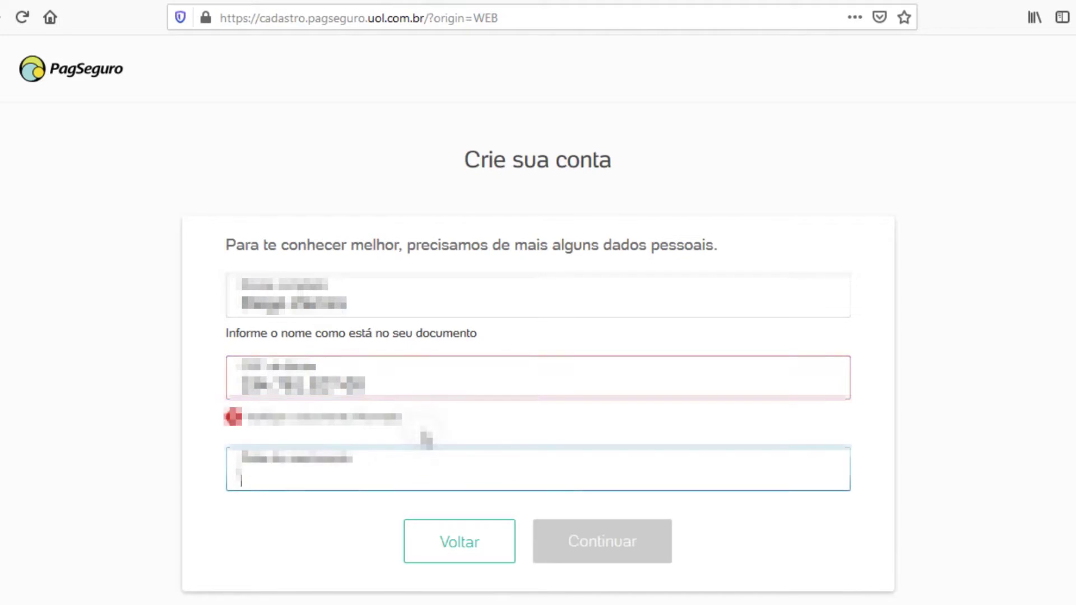
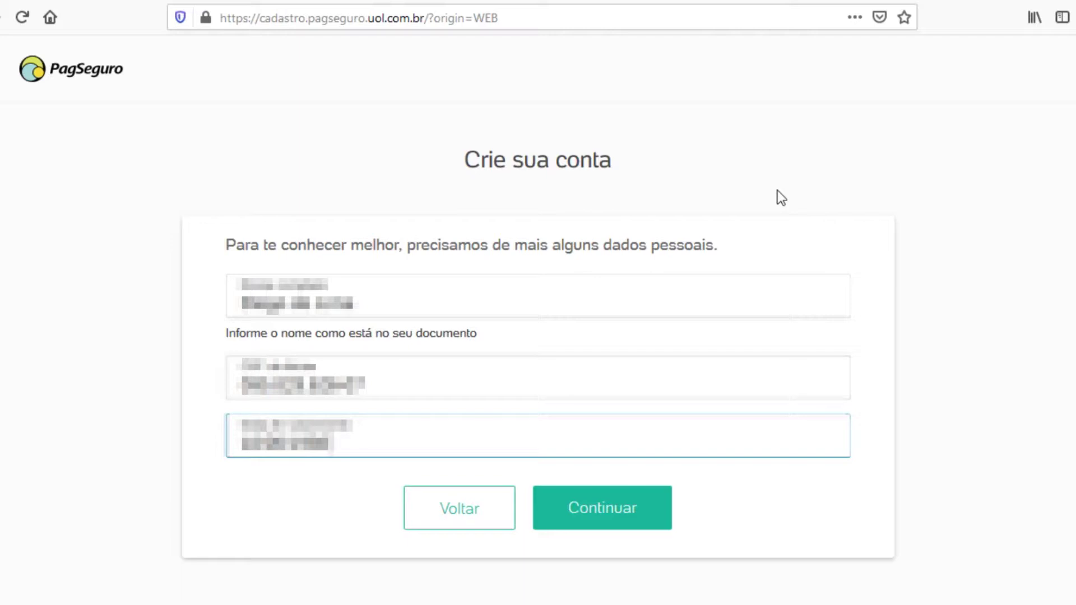
{"action": "left_click", "coordinate": [623, 509]}
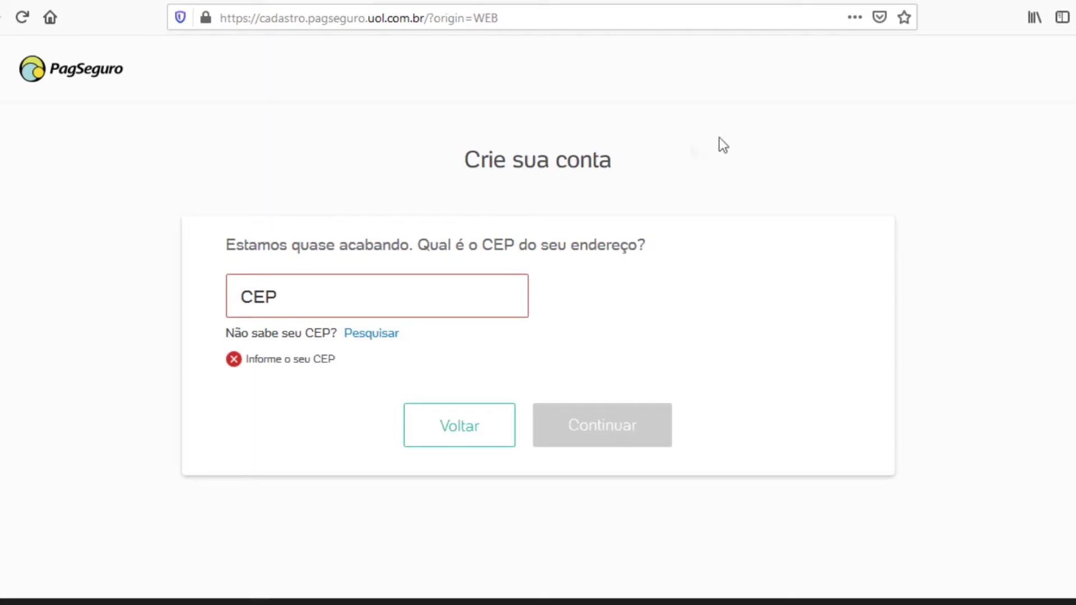
Step: Paste the CEP, enter the house number, and continue to the password step
{"action": "left_click", "coordinate": [266, 298]}
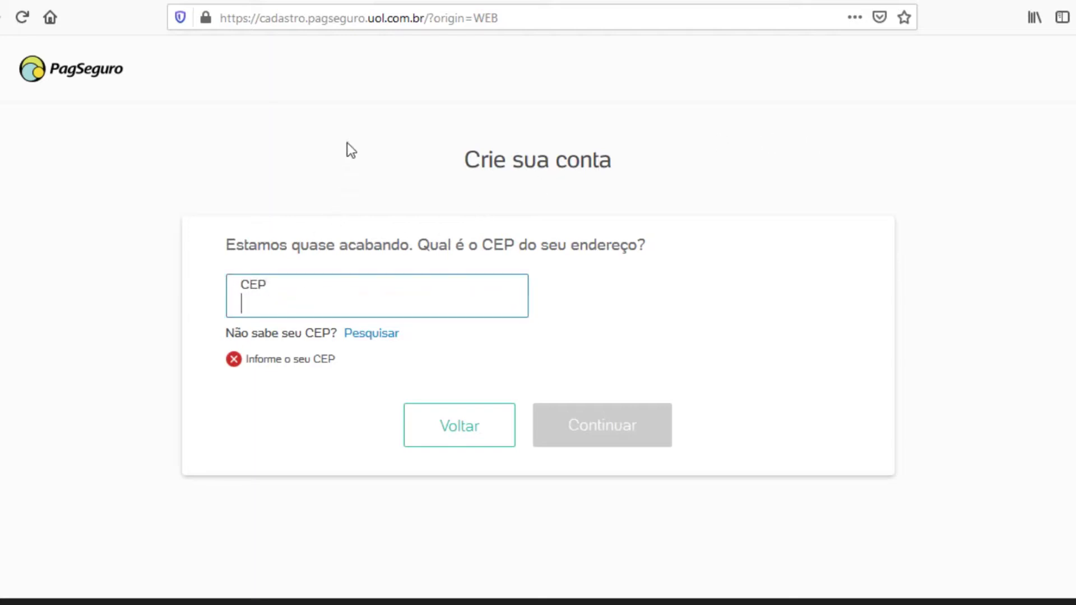
{"action": "key", "text": "ctrl+v"}
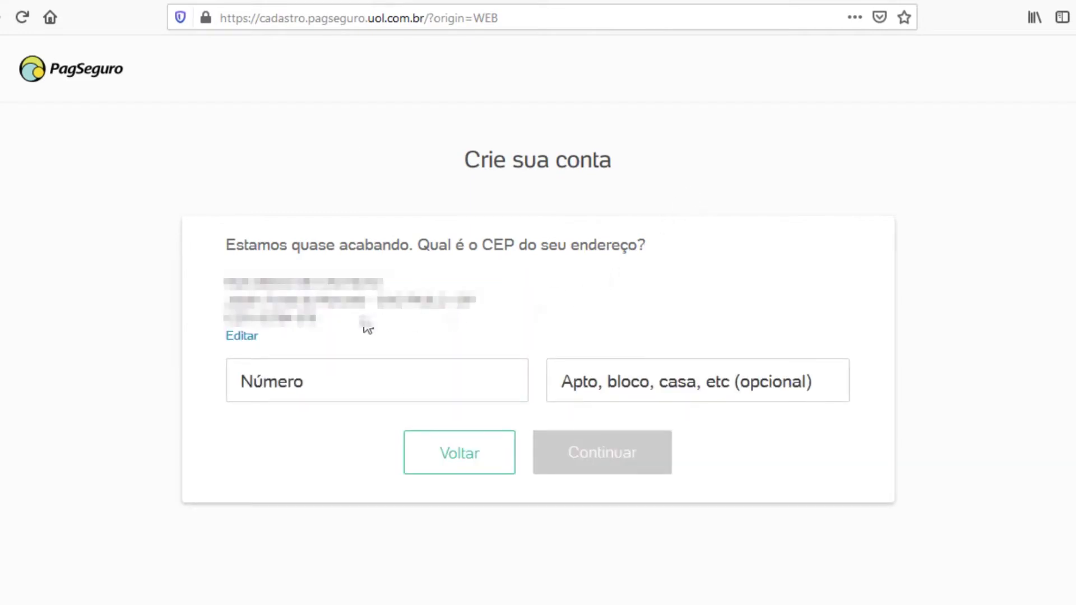
{"action": "left_click", "coordinate": [302, 390]}
{"action": "type", "text": "123"}
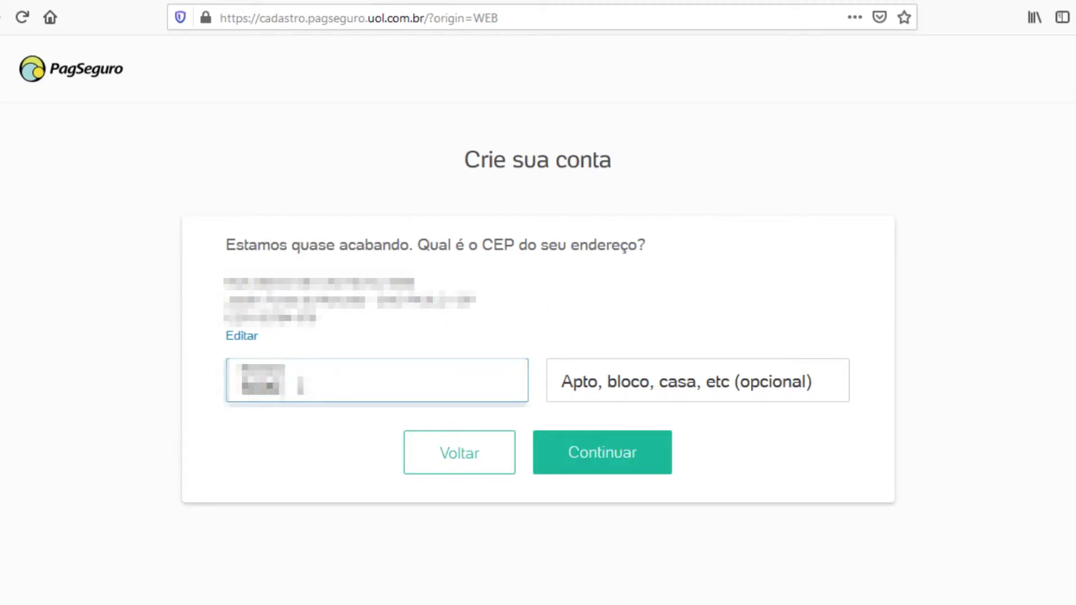
{"action": "left_click", "coordinate": [617, 468]}
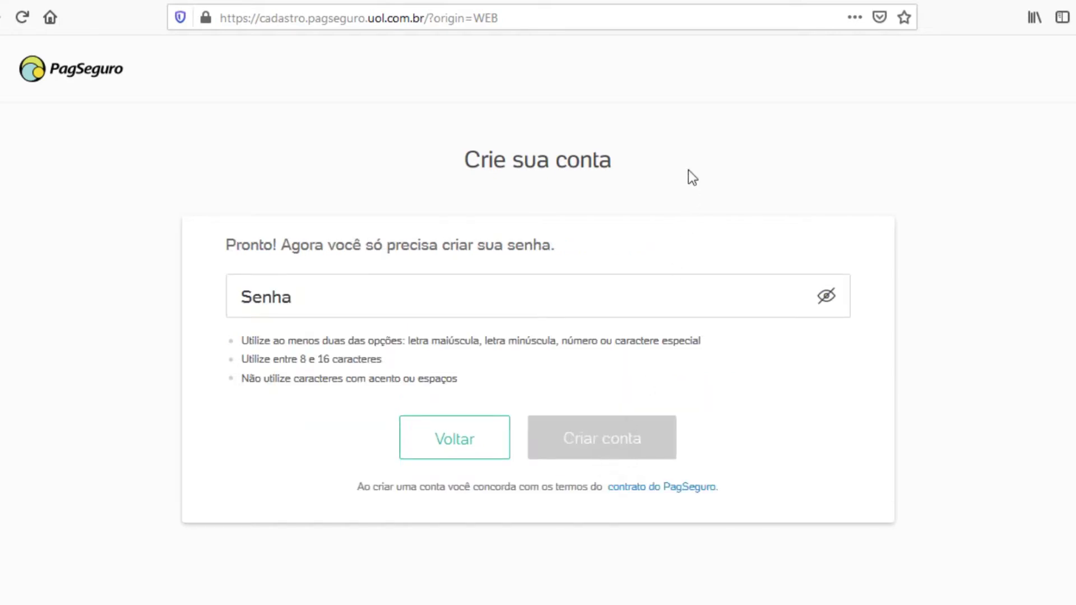
Step: Enter a password meeting all three rules and submit with 'Criar conta'
{"action": "left_click", "coordinate": [255, 295]}
{"action": "type", "text": "Abc1"}
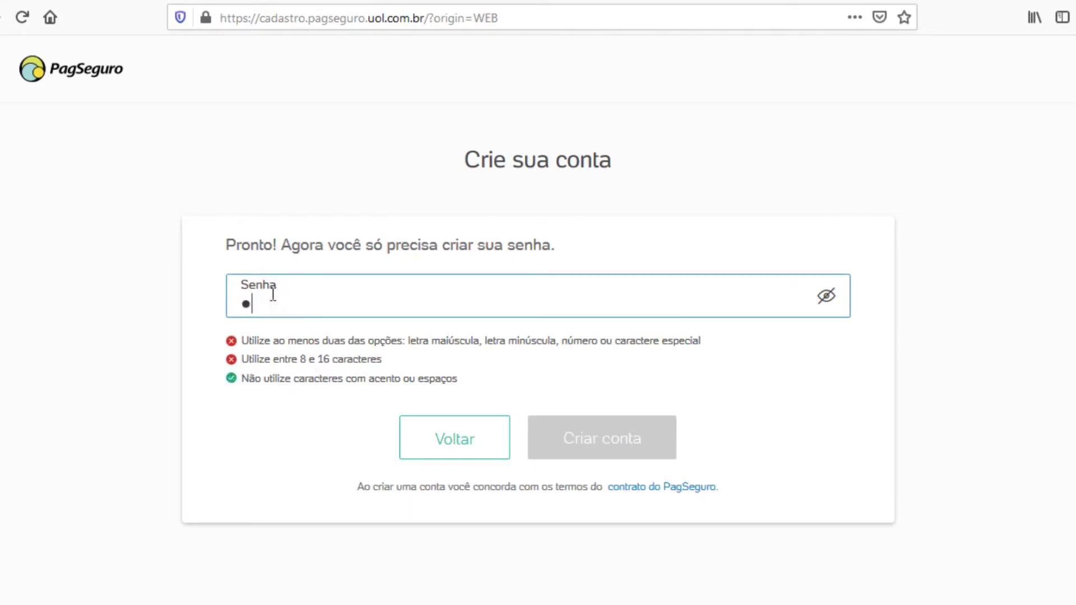
{"action": "type", "text": "234567"}
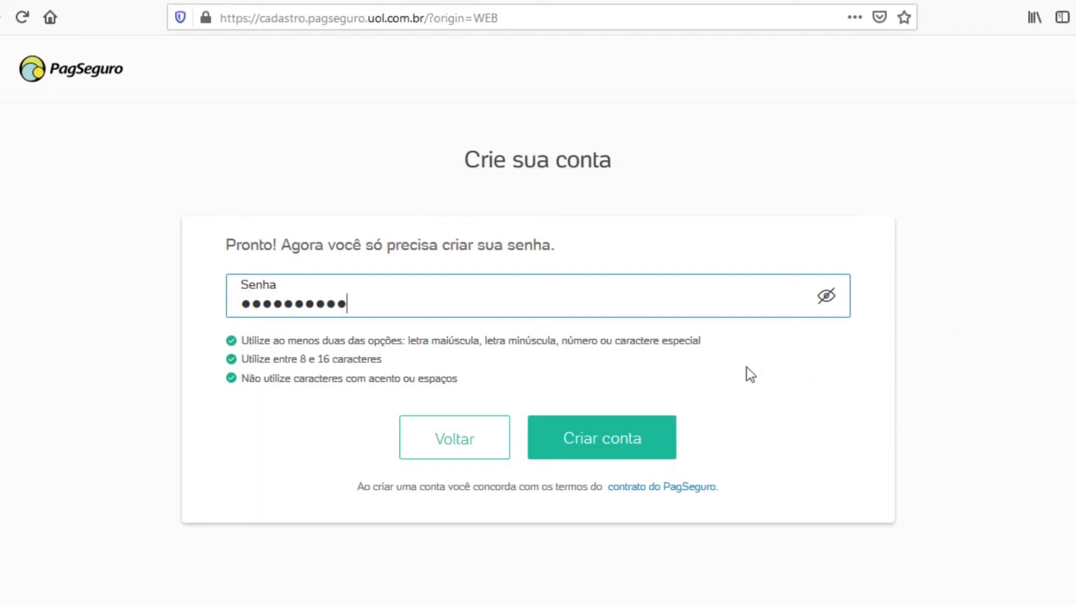
{"action": "left_click", "coordinate": [615, 439]}
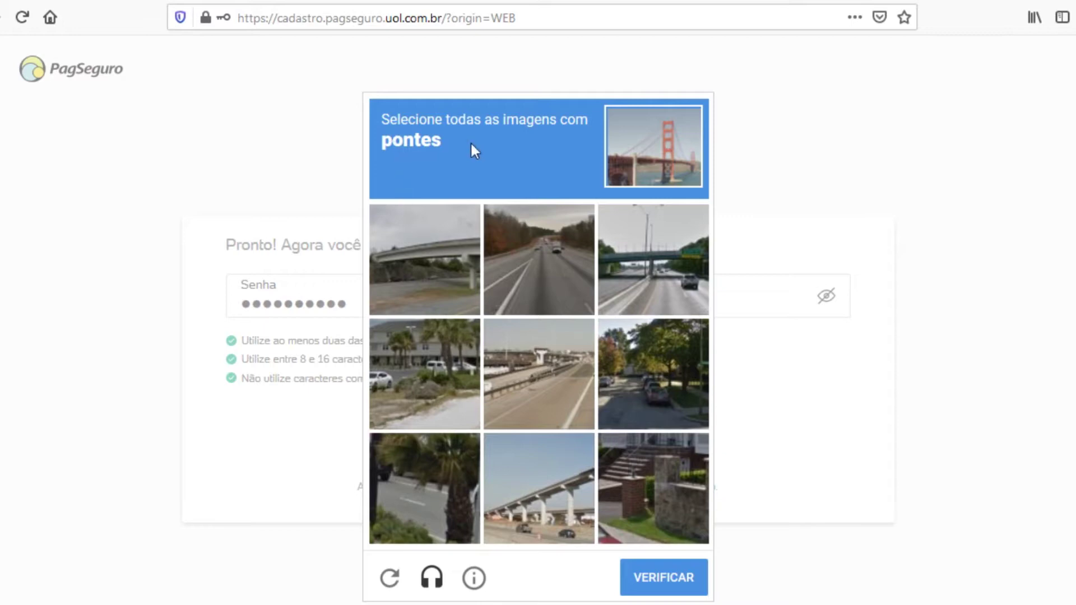
Step: Select the four bridge tiles in the CAPTCHA and click VERIFICAR
{"action": "left_click", "coordinate": [427, 265]}
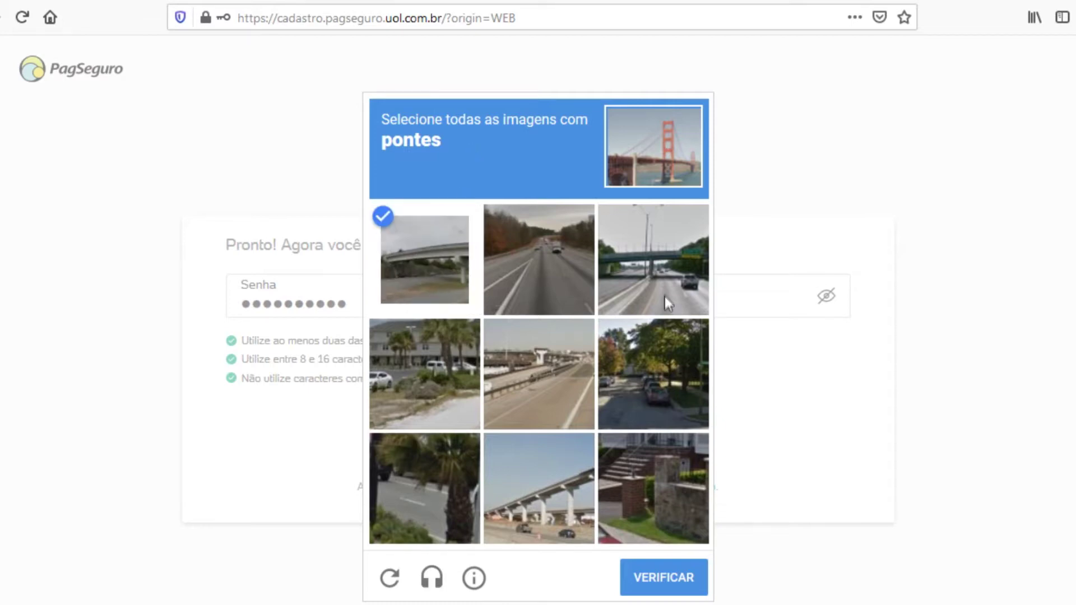
{"action": "left_click", "coordinate": [660, 264]}
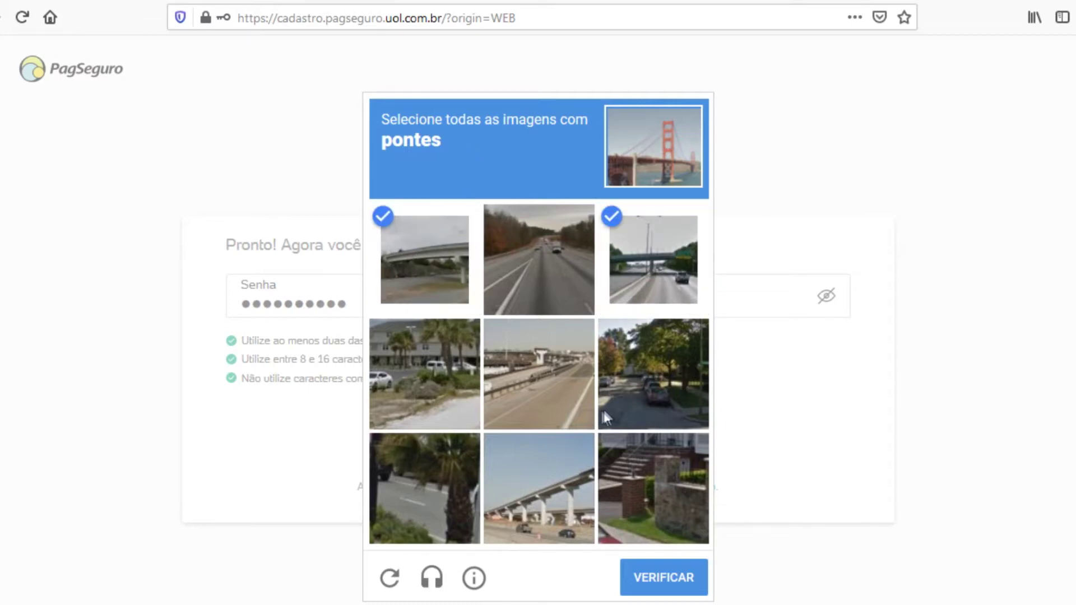
{"action": "left_click", "coordinate": [536, 374]}
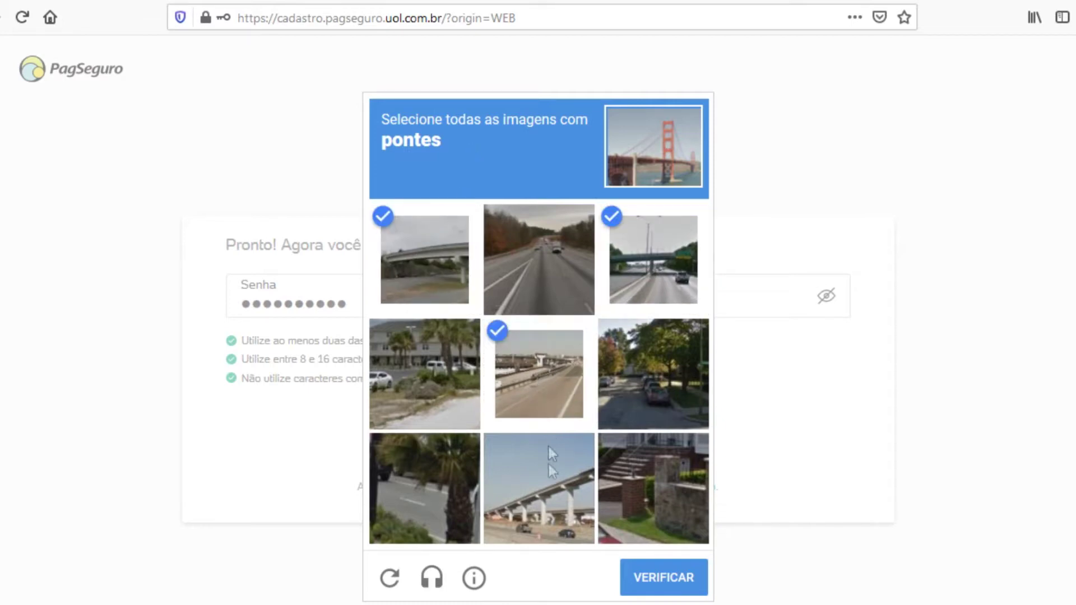
{"action": "left_click", "coordinate": [541, 495]}
{"action": "left_click", "coordinate": [654, 575]}
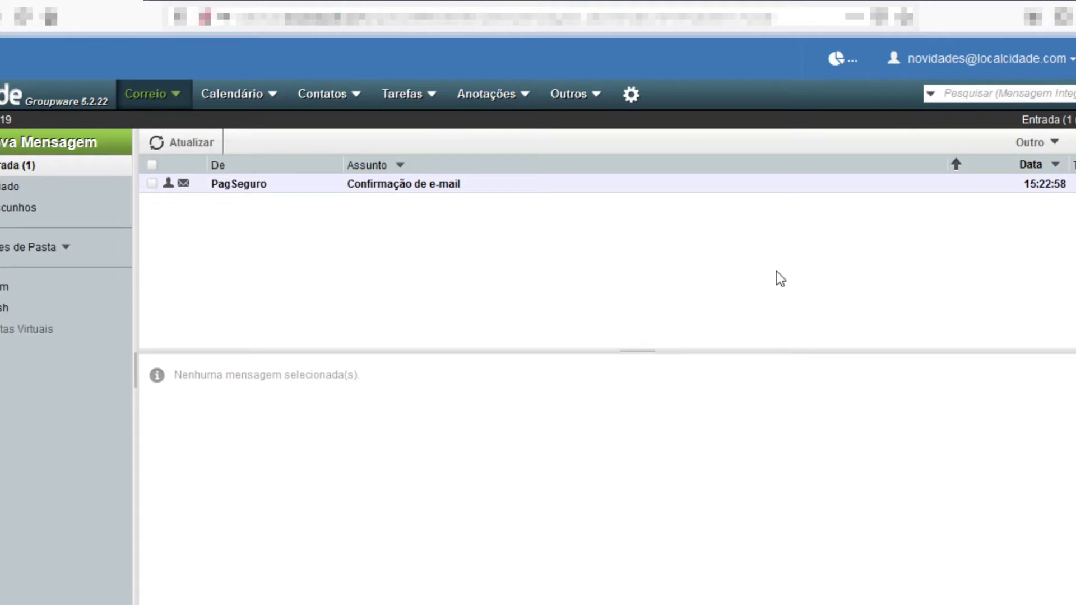
Step: Open the PagSeguro 'Confirmação de e-mail' message and click 'Confirmar cadastro'
{"action": "left_click", "coordinate": [361, 188]}
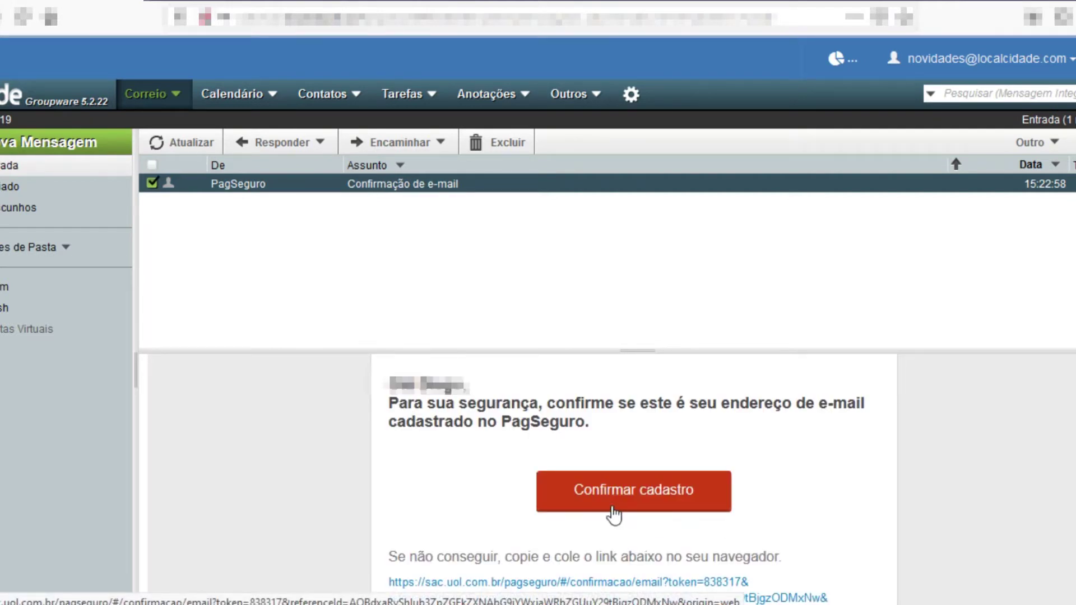
{"action": "left_click", "coordinate": [614, 513]}
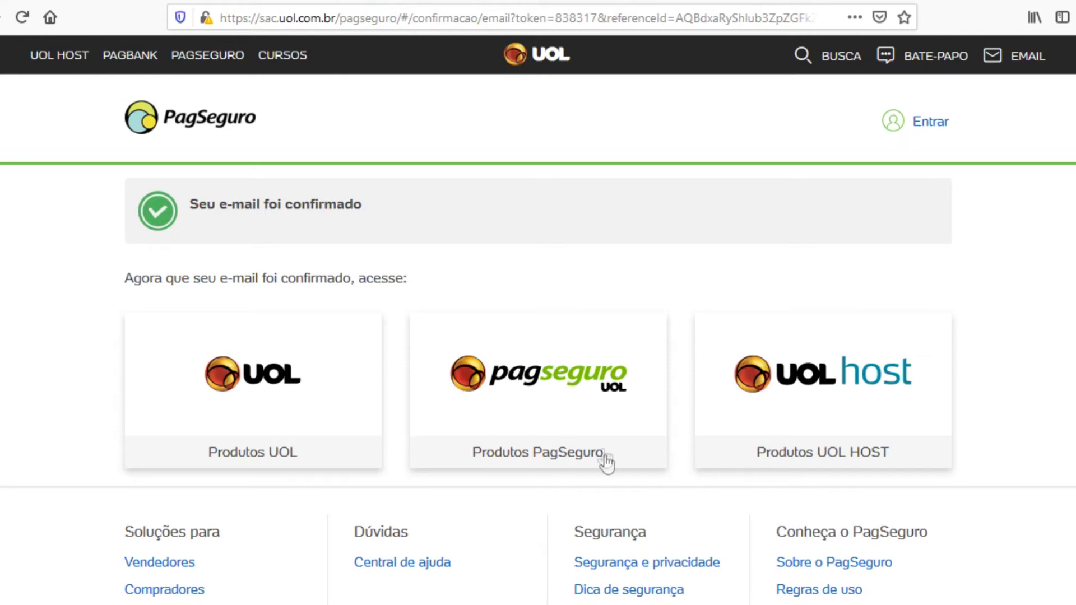
Step: Go to the Produtos PagSeguro site and choose Entrar under 'Acessar minha conta'
{"action": "left_click", "coordinate": [561, 387]}
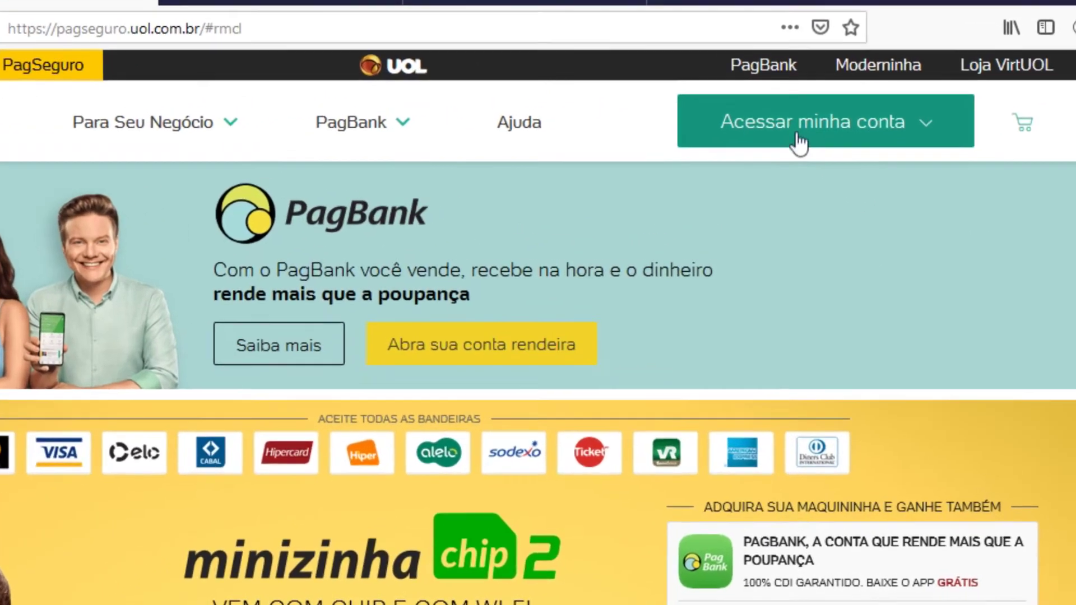
{"action": "left_click", "coordinate": [861, 109]}
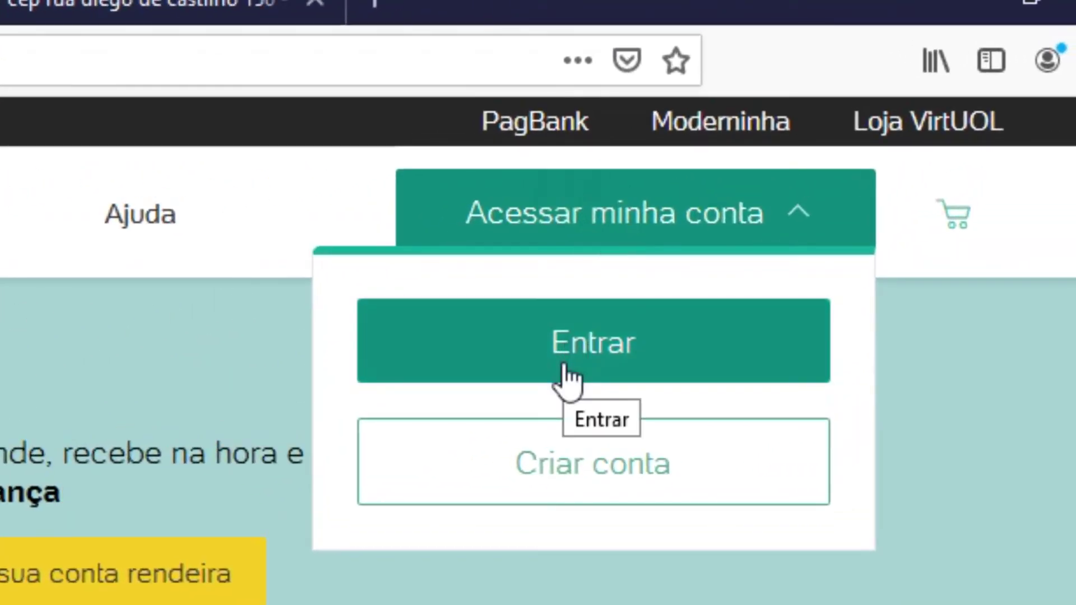
{"action": "left_click", "coordinate": [565, 367]}
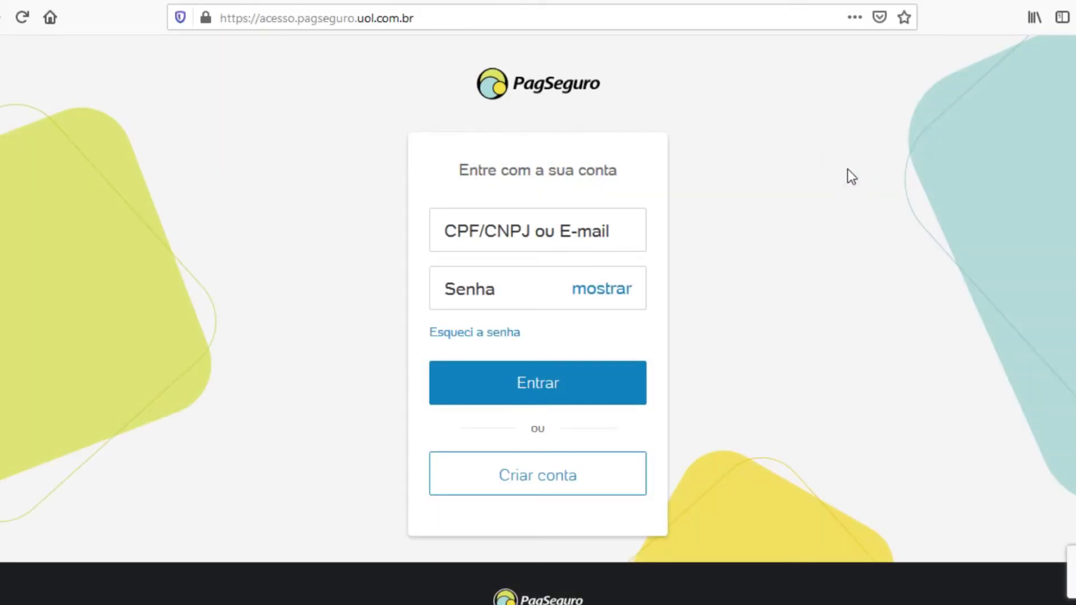
Step: Log in to PagSeguro with the new account's e-mail and password
{"action": "left_click", "coordinate": [475, 231]}
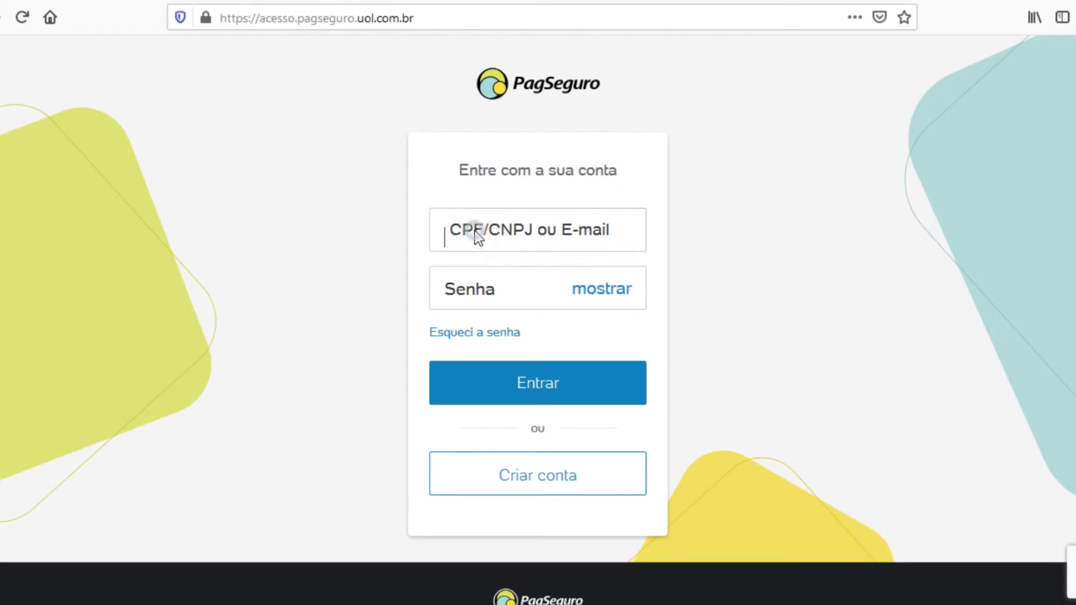
{"action": "key", "text": "ctrl+v"}
{"action": "type", "text": "xxxxxxxxxxxx"}
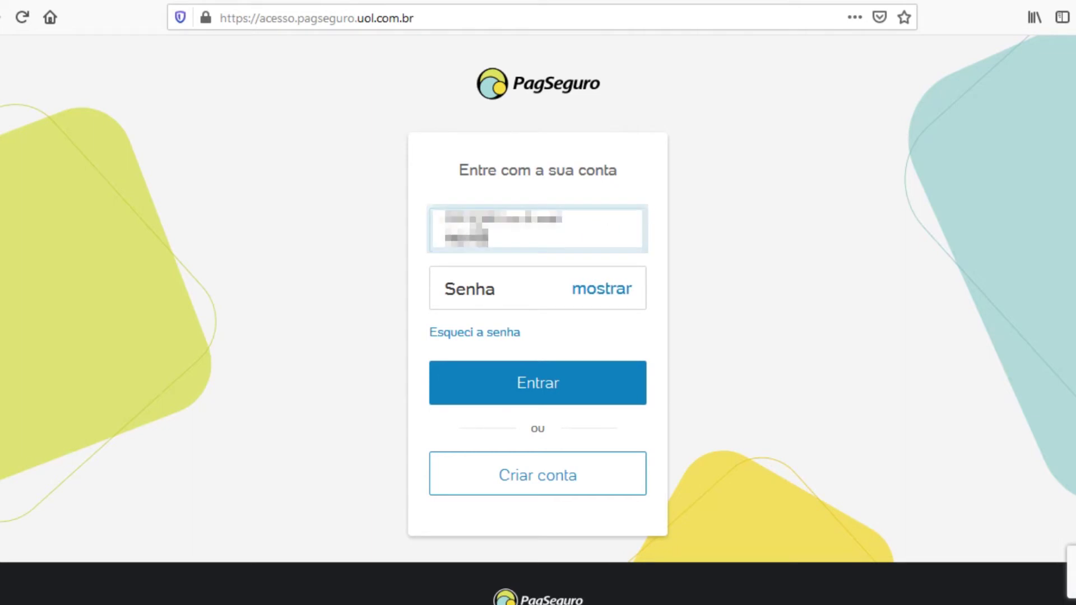
{"action": "type", "text": "xxxxxxxxxxxxx"}
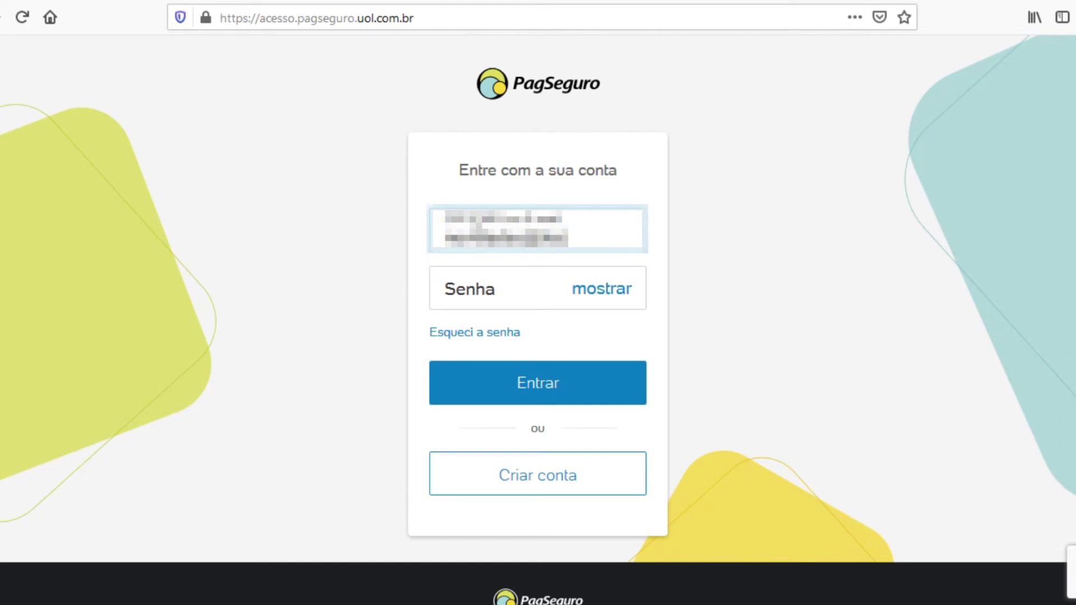
{"action": "type", "text": "xxxx"}
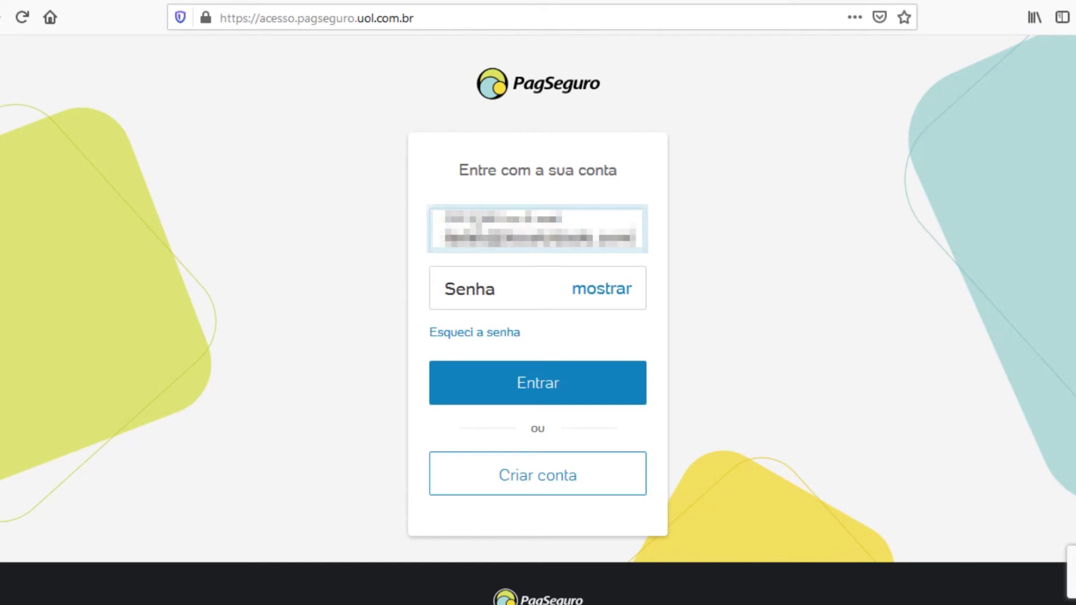
{"action": "left_click", "coordinate": [489, 288]}
{"action": "type", "text": "xx"}
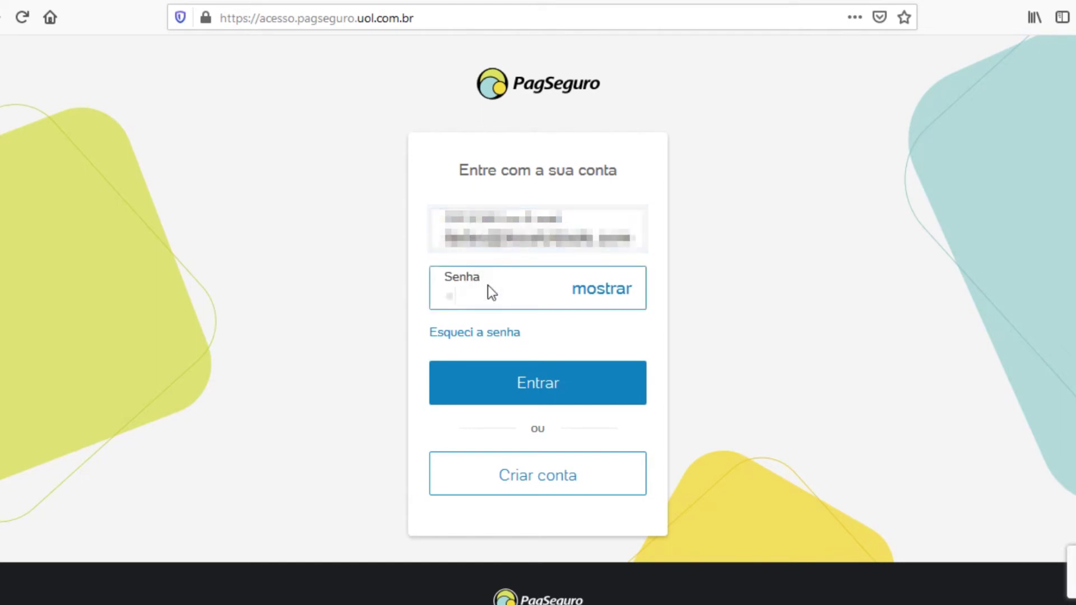
{"action": "type", "text": "xxxxxxxx"}
{"action": "left_click", "coordinate": [567, 383]}
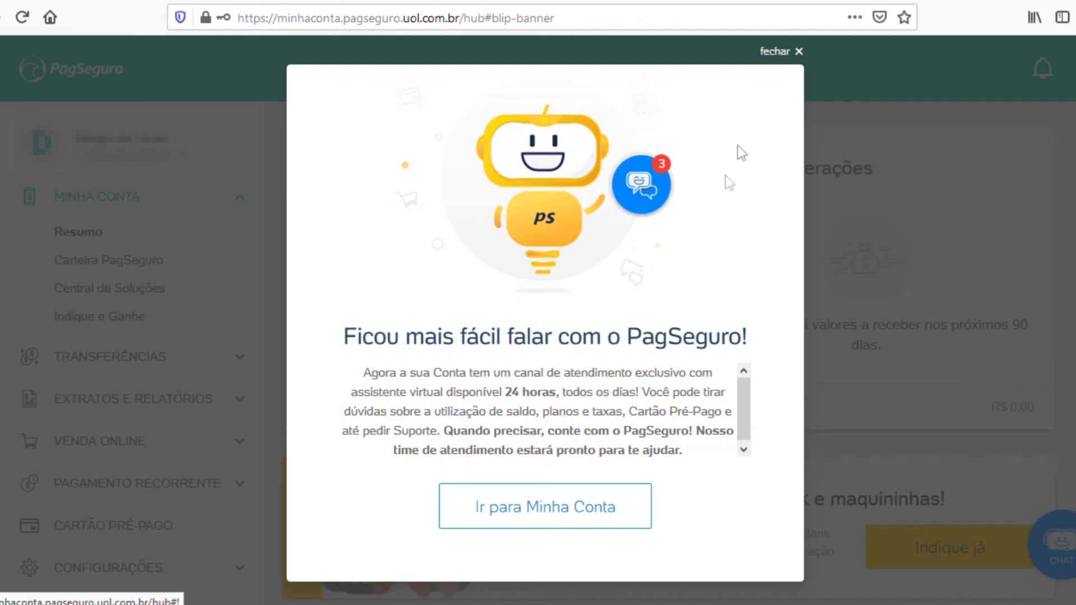
Step: Close the 24-hour virtual assistant welcome pop-up to reveal the R$ 0,00 balance
{"action": "left_click", "coordinate": [778, 52]}
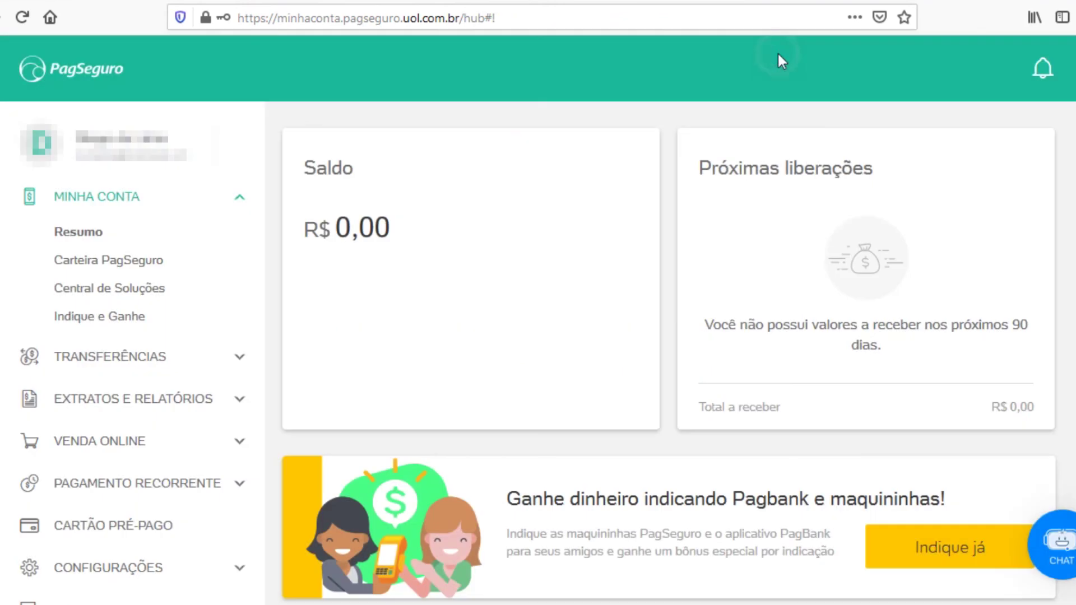